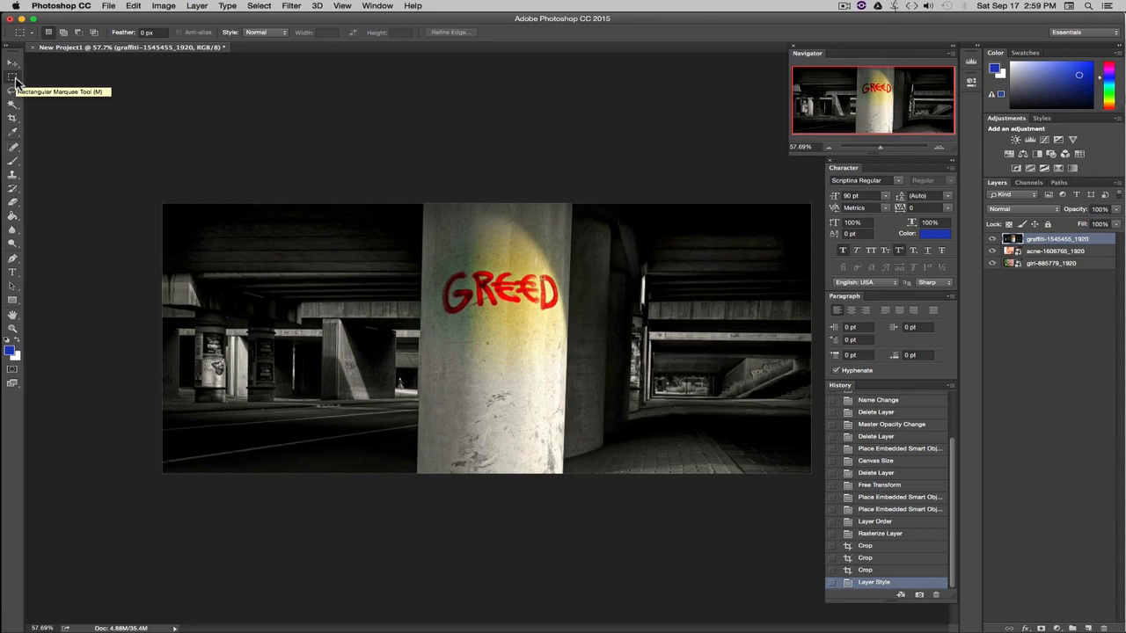
Draw an oval selection of about 14.9 by 10.7 in over the pillar and delete its pixels.
{"action": "left_click", "coordinate": [13, 78]}
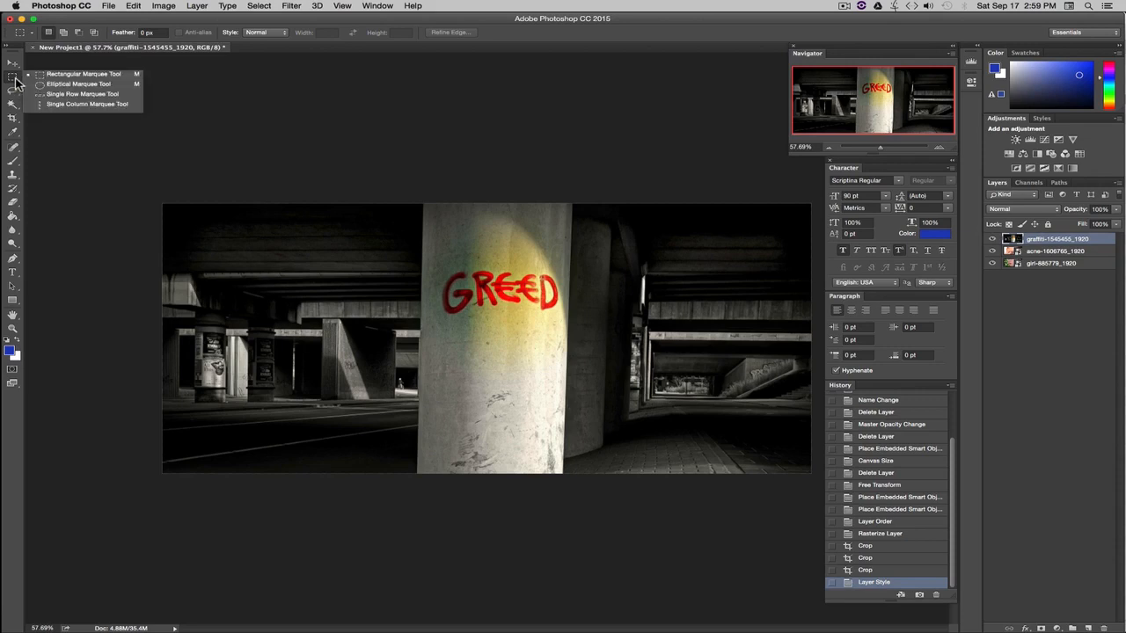
{"action": "left_click", "coordinate": [62, 85]}
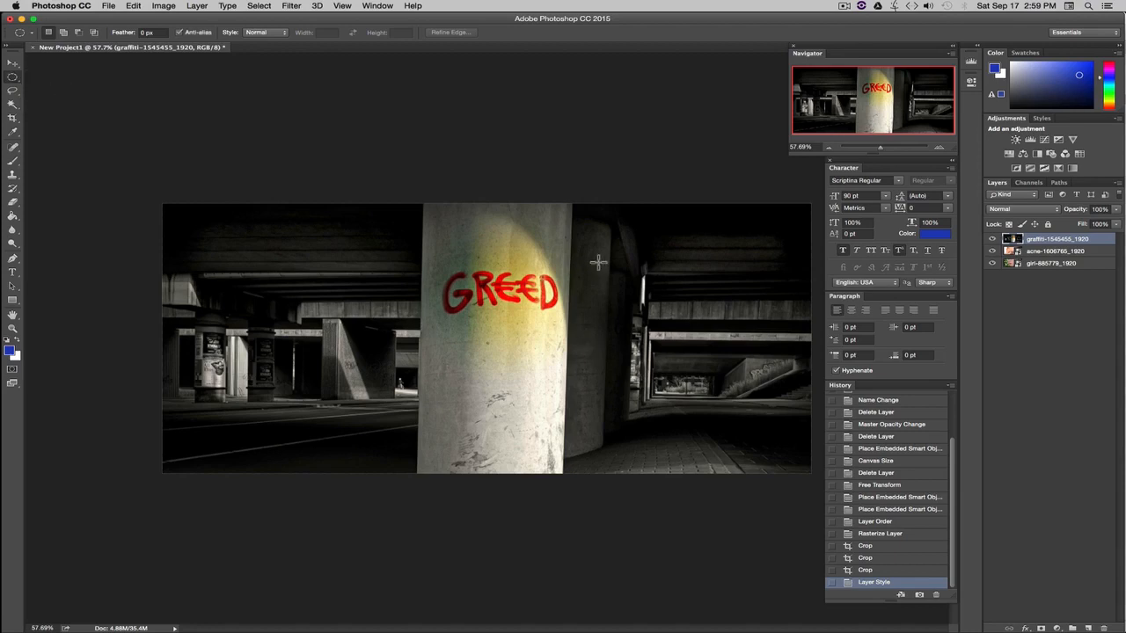
{"action": "left_click_drag", "start_coordinate": [655, 224], "coordinate": [368, 441]}
{"action": "left_click_drag", "start_coordinate": [268, 347], "coordinate": [399, 428]}
{"action": "left_click_drag", "start_coordinate": [334, 449], "coordinate": [296, 456]}
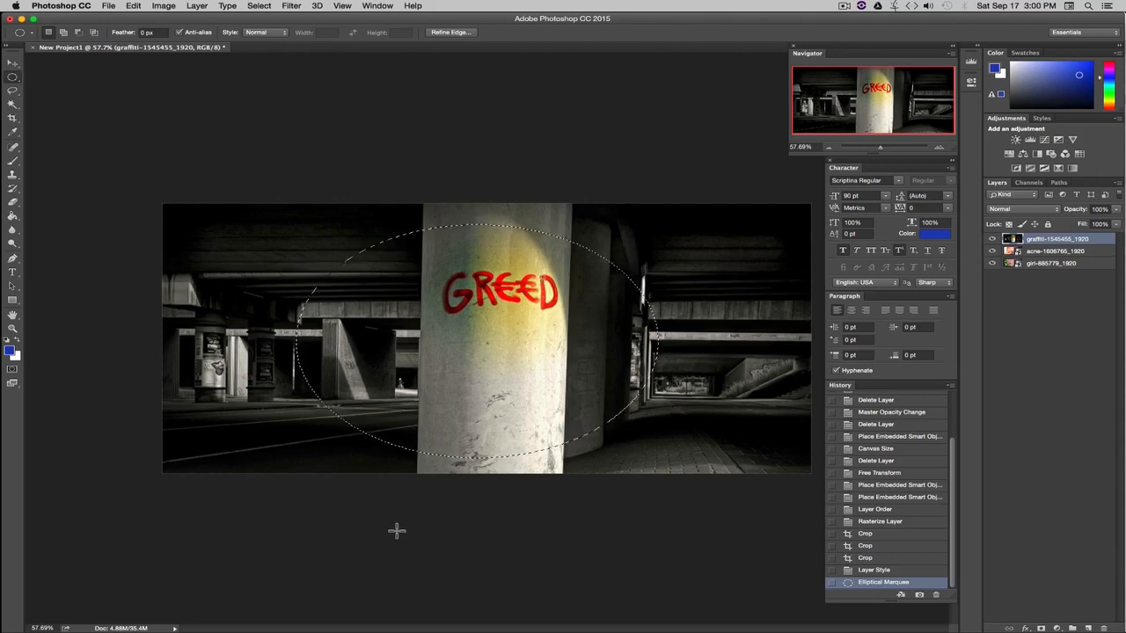
{"action": "key", "text": "BackSpace"}
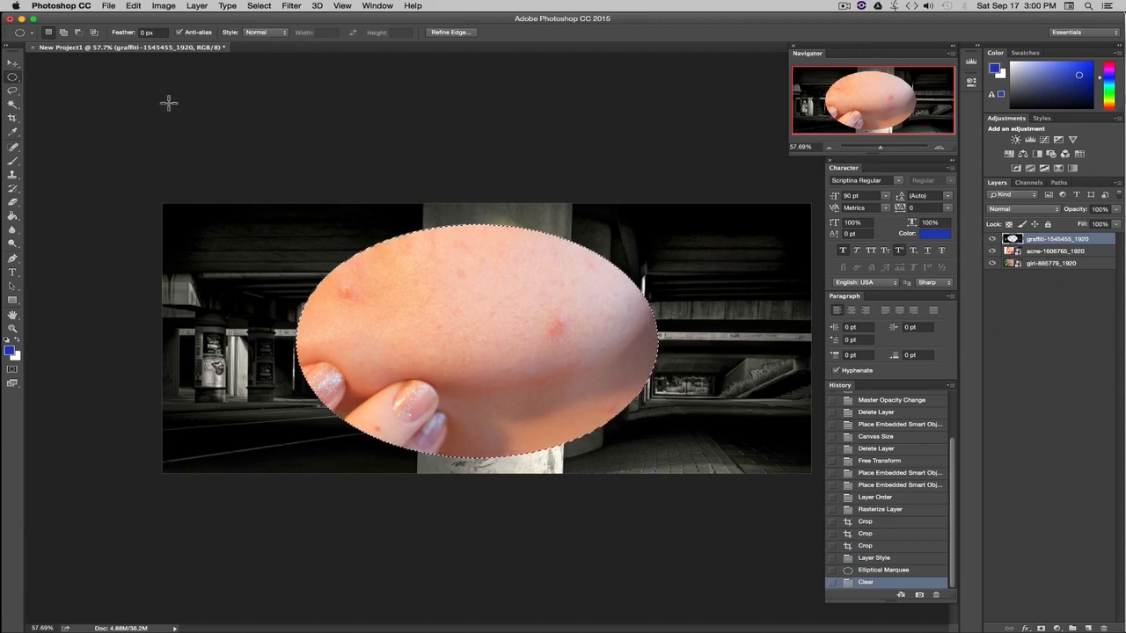
Deselect the oval and revert the image to before the oval cut.
{"action": "left_click", "coordinate": [12, 63]}
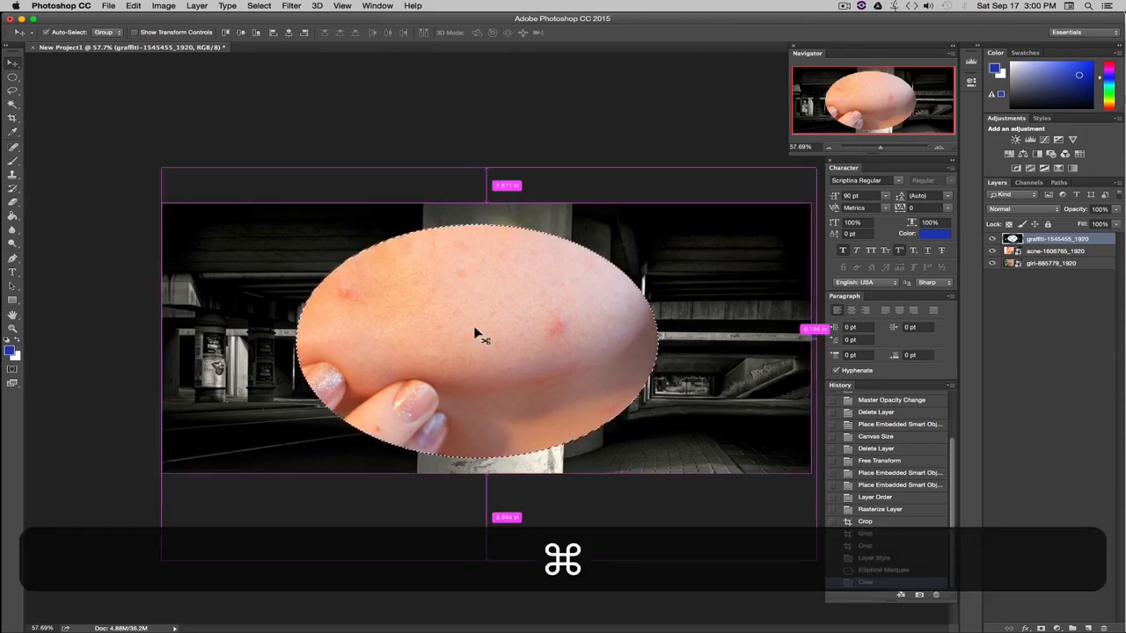
{"action": "key", "text": "super+d"}
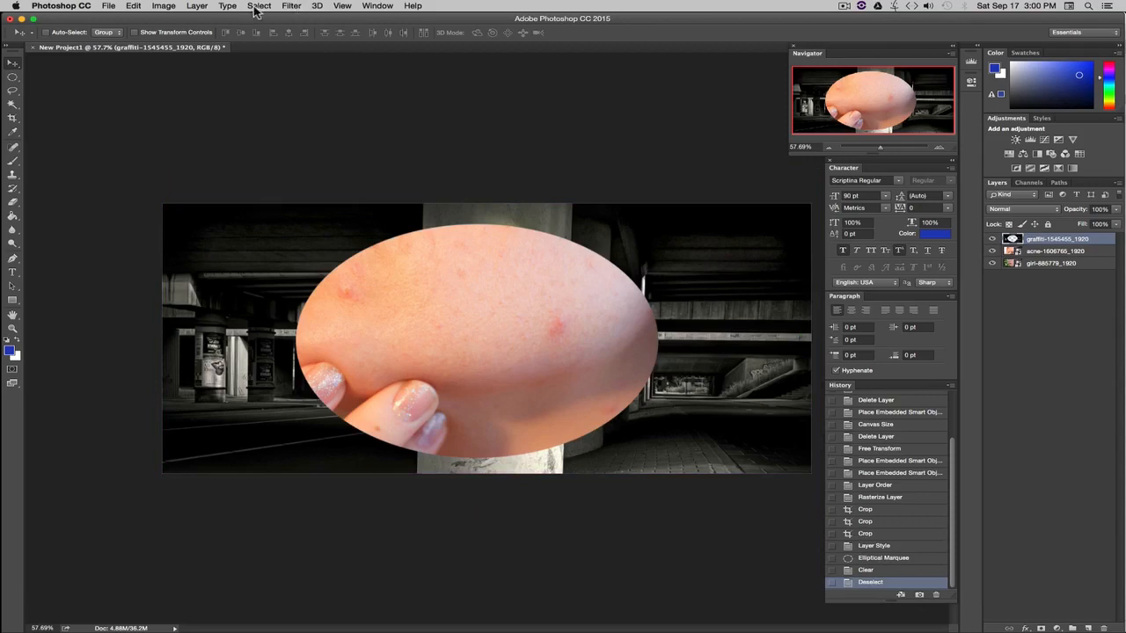
{"action": "left_click", "coordinate": [258, 6]}
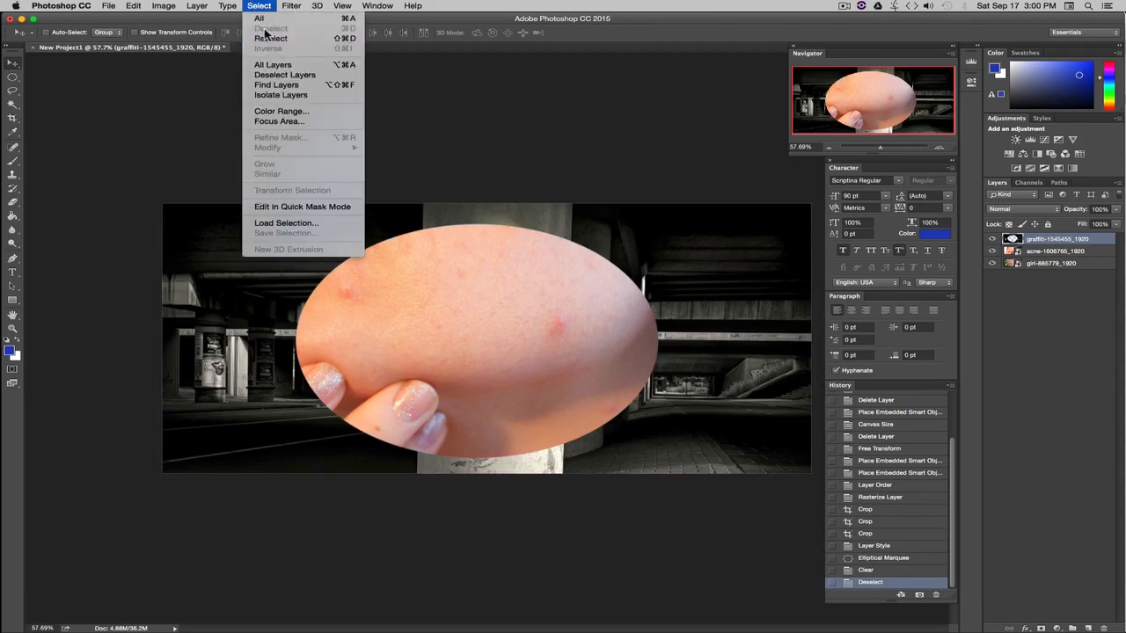
{"action": "left_click", "coordinate": [37, 88]}
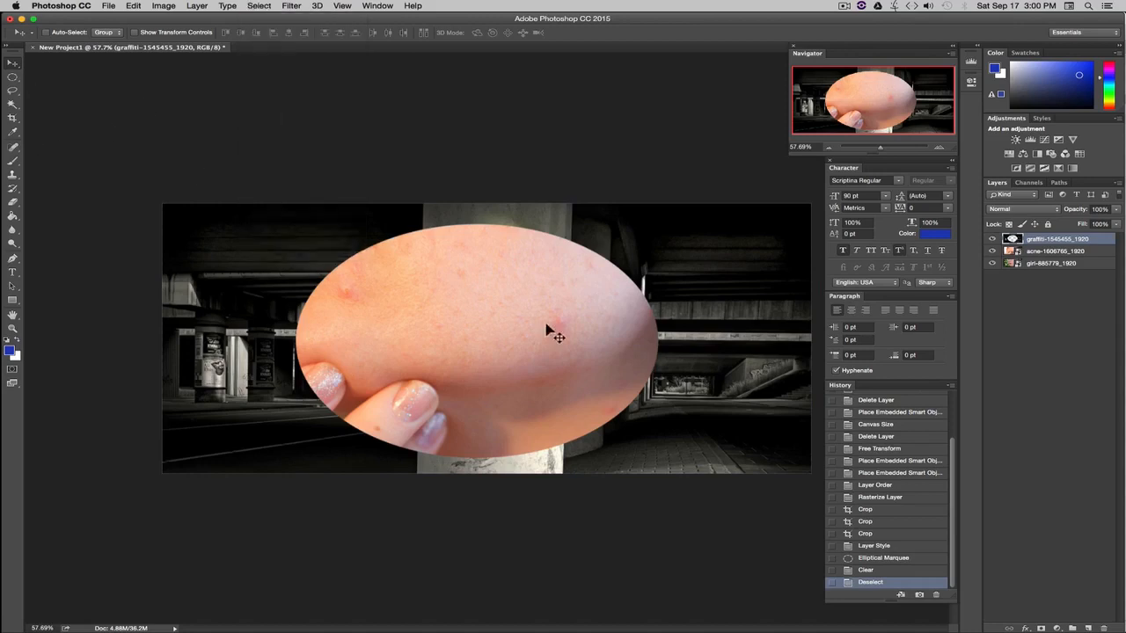
{"action": "left_click", "coordinate": [875, 547]}
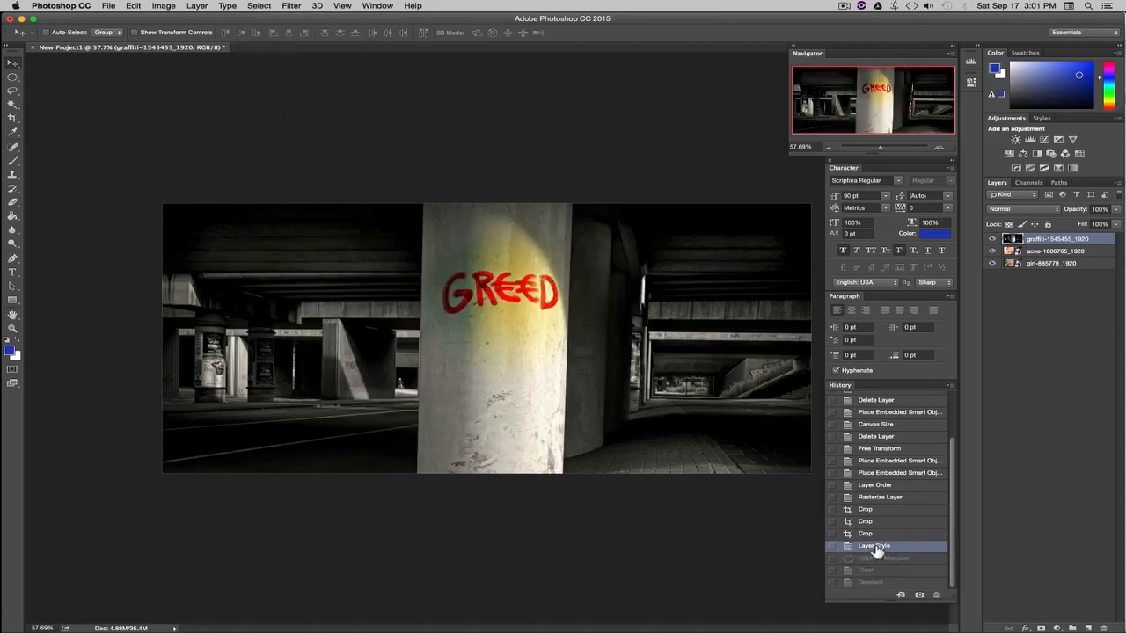
Delete a rectangular selection around the GREED graffiti, then deselect and revert that cut.
{"action": "left_click", "coordinate": [13, 77]}
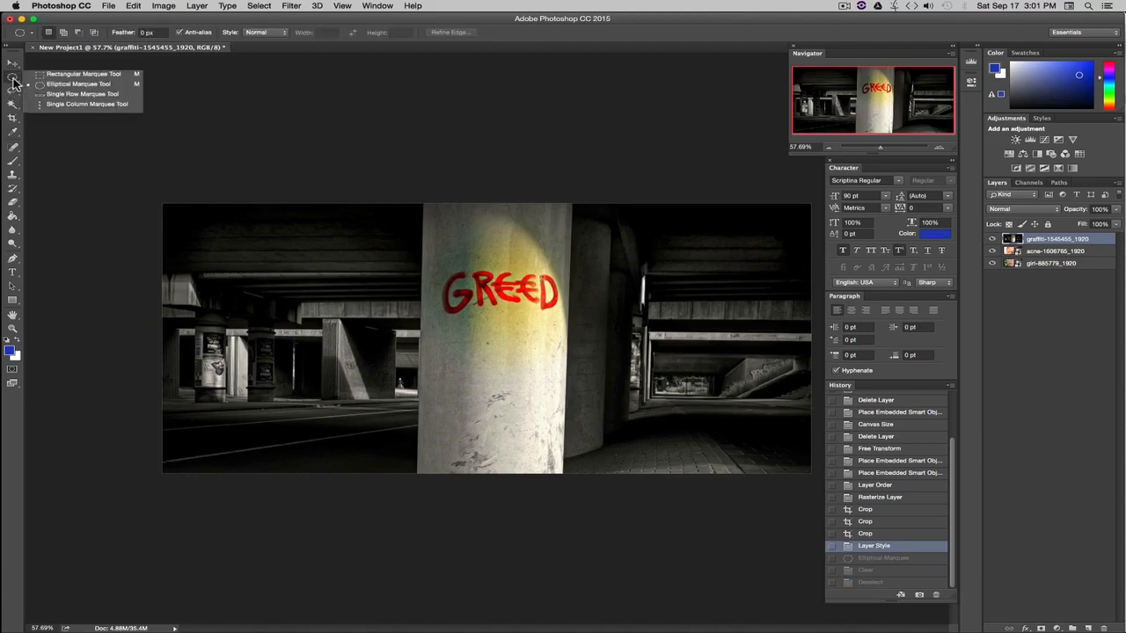
{"action": "left_click", "coordinate": [68, 77]}
{"action": "left_click_drag", "start_coordinate": [573, 270], "coordinate": [401, 333]}
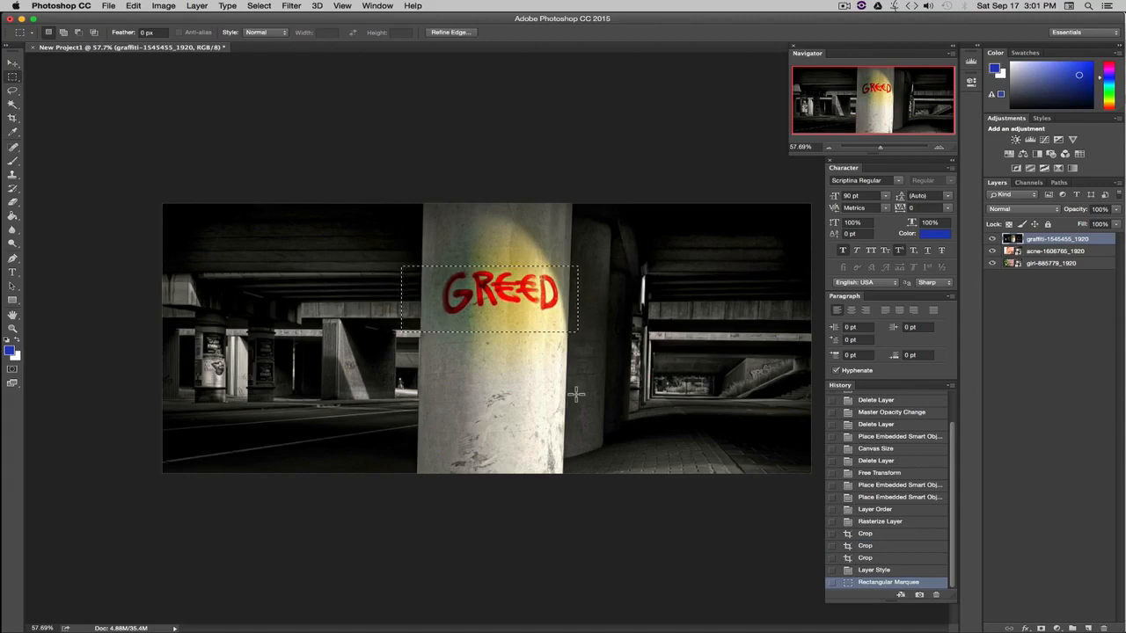
{"action": "key", "text": "BackSpace"}
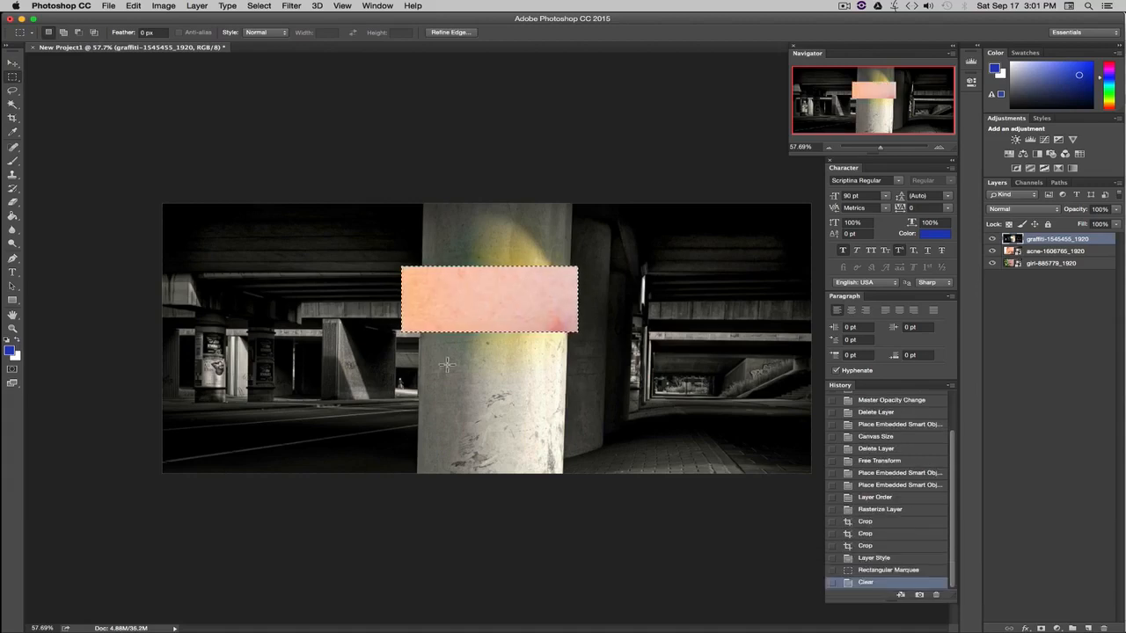
{"action": "left_click", "coordinate": [268, 6]}
{"action": "left_click", "coordinate": [270, 28]}
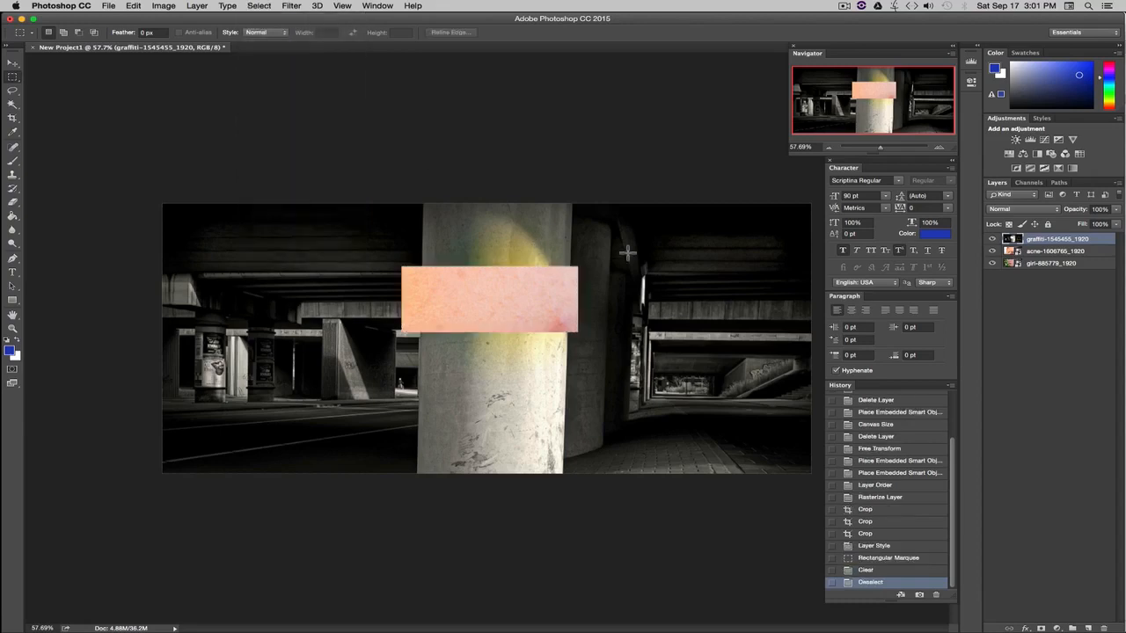
{"action": "left_click", "coordinate": [873, 546]}
Delete a Lasso selection around the GREED pillar, then revert the freehand cut.
{"action": "left_click", "coordinate": [13, 63]}
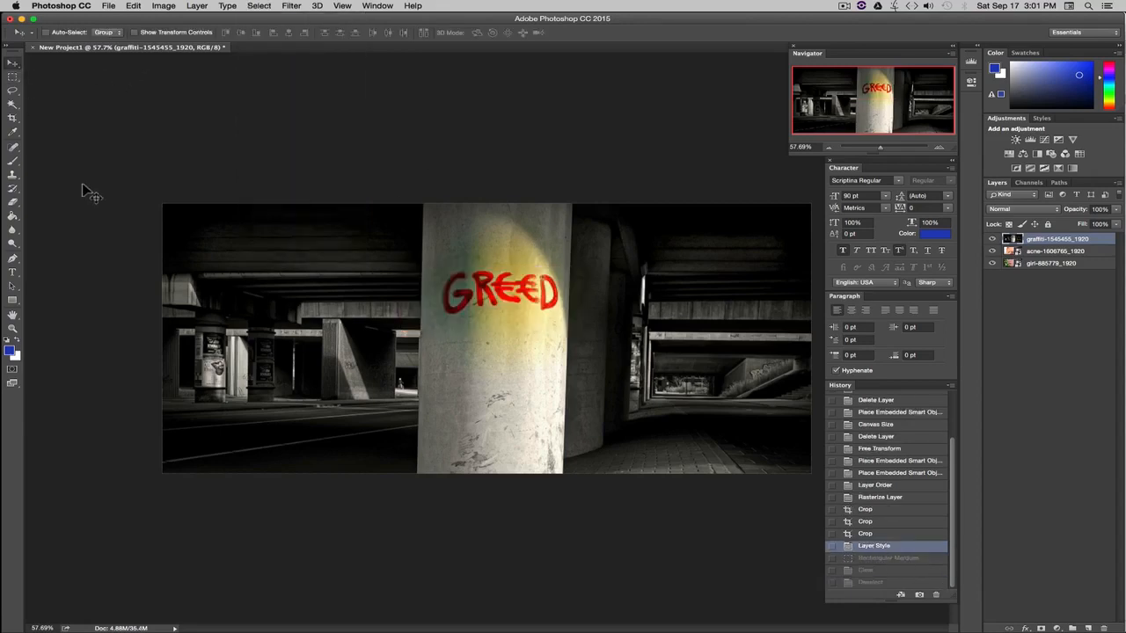
{"action": "left_click", "coordinate": [13, 91]}
{"action": "mouse_move", "coordinate": [456, 255]}
{"action": "left_mouse_down"}
{"action": "mouse_move", "coordinate": [421, 266]}
{"action": "mouse_move", "coordinate": [447, 301]}
{"action": "mouse_move", "coordinate": [390, 380]}
{"action": "mouse_move", "coordinate": [473, 417]}
{"action": "mouse_move", "coordinate": [562, 372]}
{"action": "mouse_move", "coordinate": [651, 401]}
{"action": "mouse_move", "coordinate": [648, 336]}
{"action": "mouse_move", "coordinate": [569, 323]}
{"action": "mouse_move", "coordinate": [610, 248]}
{"action": "mouse_move", "coordinate": [565, 239]}
{"action": "mouse_move", "coordinate": [551, 343]}
{"action": "mouse_move", "coordinate": [526, 302]}
{"action": "mouse_move", "coordinate": [485, 375]}
{"action": "mouse_move", "coordinate": [442, 372]}
{"action": "mouse_move", "coordinate": [470, 305]}
{"action": "mouse_move", "coordinate": [459, 255]}
{"action": "left_mouse_up"}
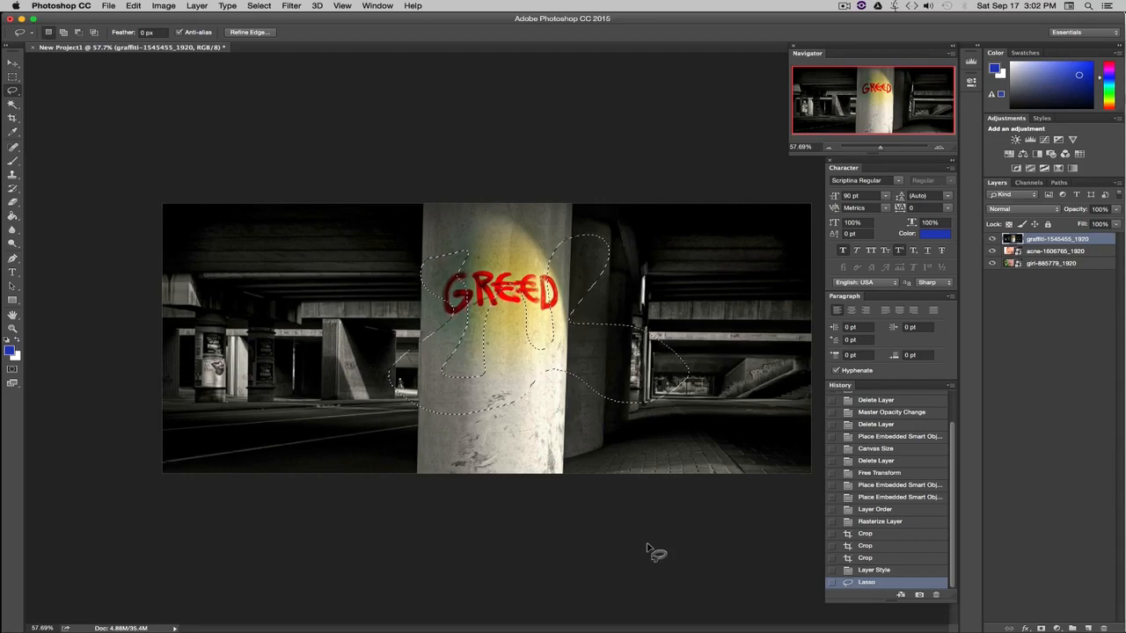
{"action": "key", "text": "Delete"}
{"action": "left_click", "coordinate": [871, 560]}
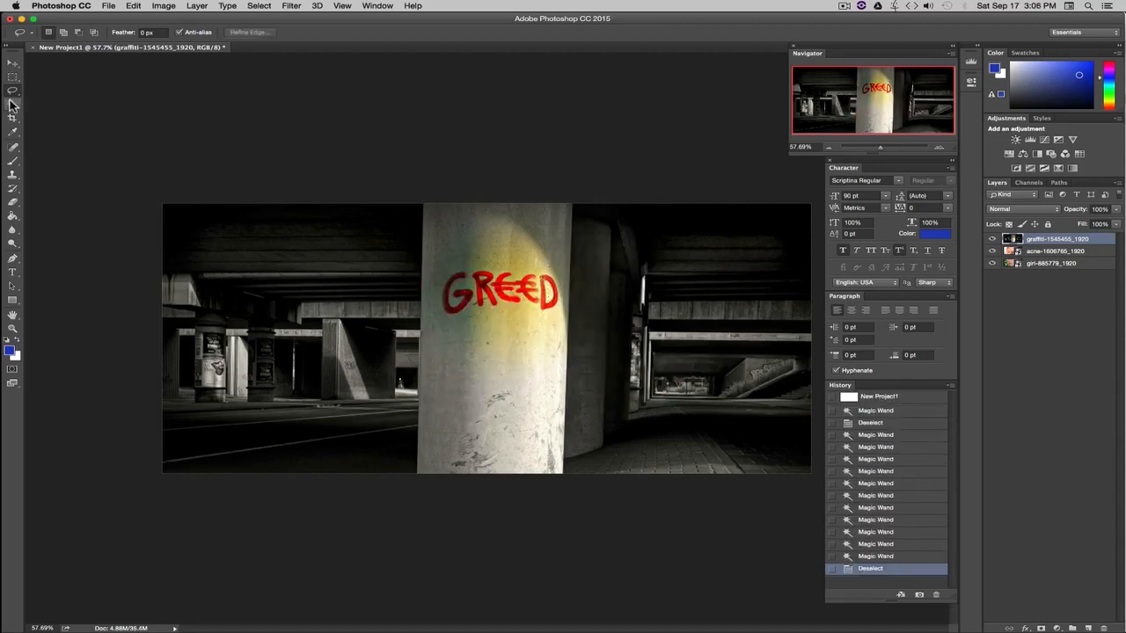
With the Magic Wand chosen, hide the graffiti layer and make acne-1606765_1920 active.
{"action": "left_click", "coordinate": [13, 104]}
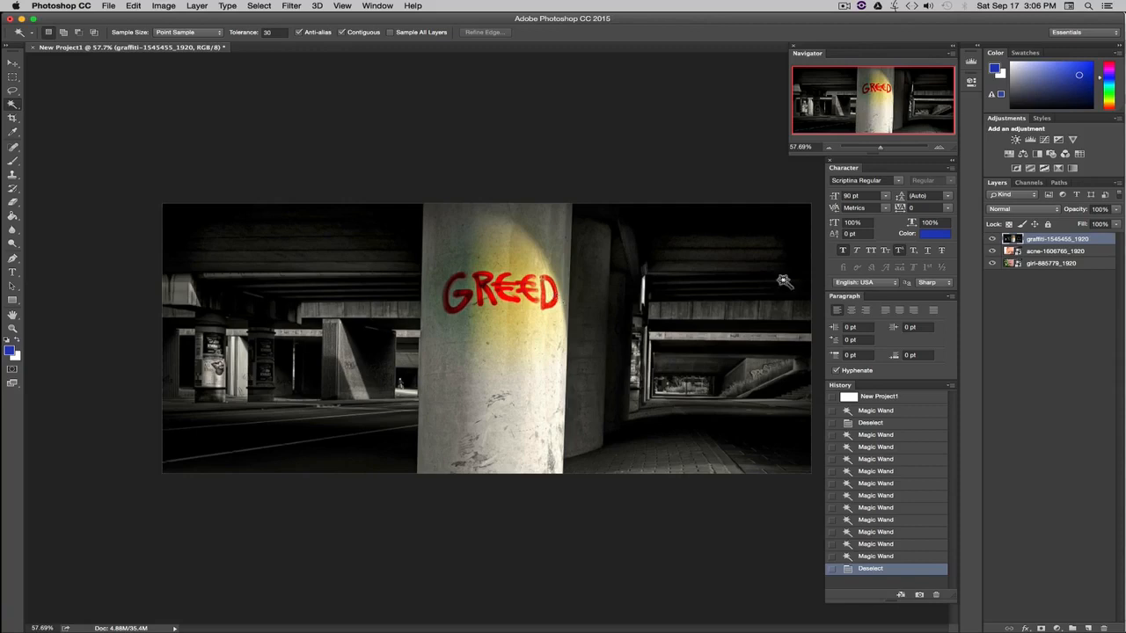
{"action": "left_click", "coordinate": [992, 239]}
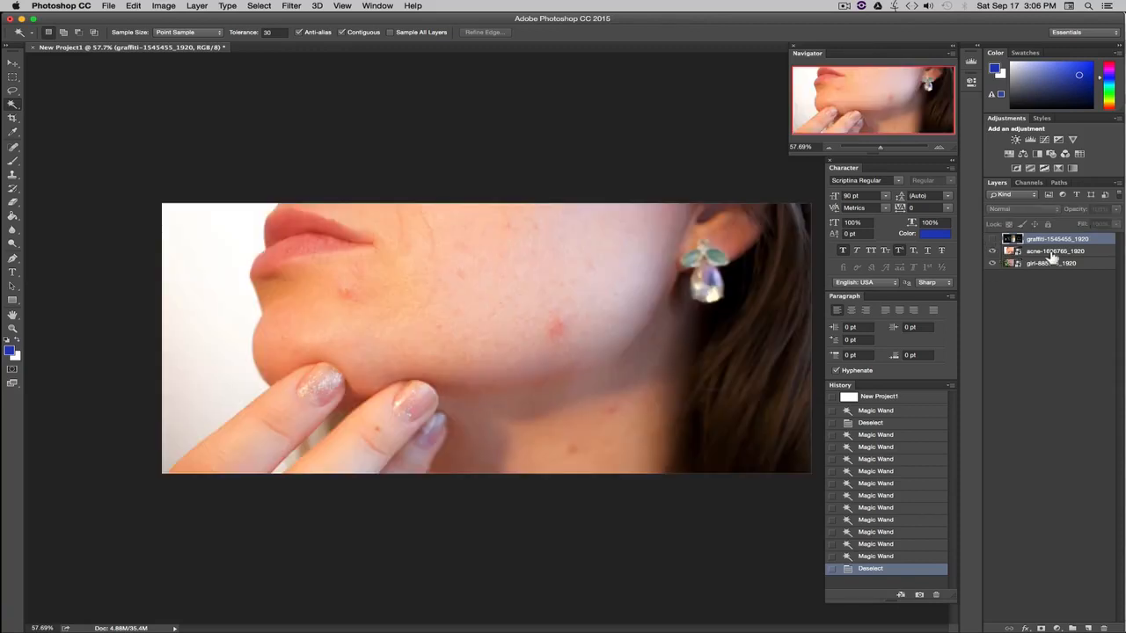
{"action": "left_click", "coordinate": [1059, 251]}
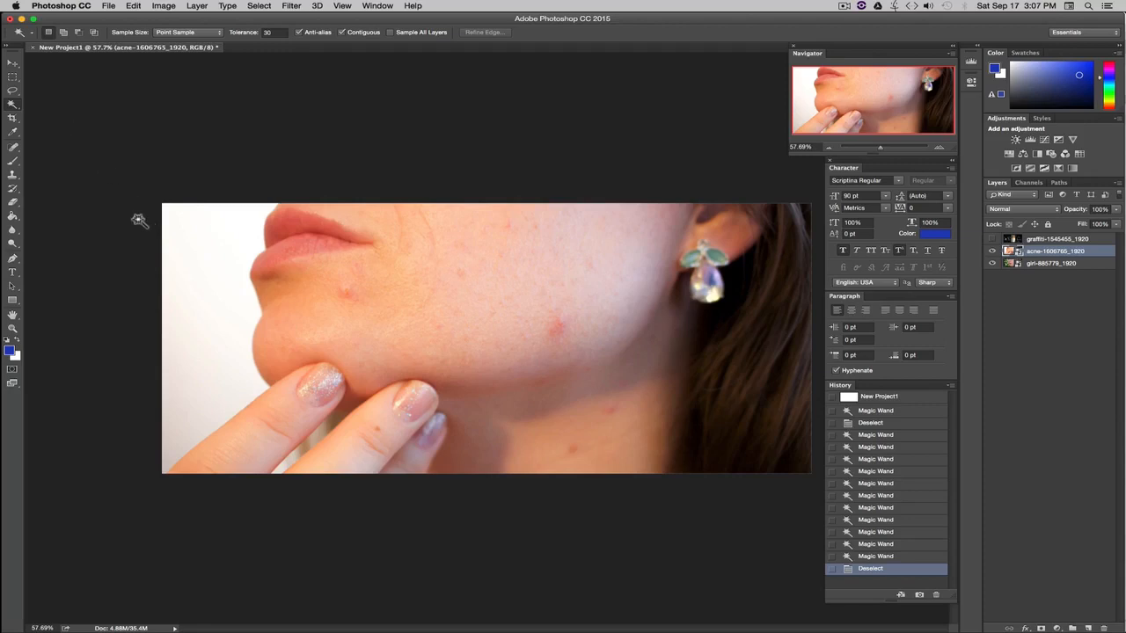
Select the white background beside the face with Magic Wand tolerances of 40, then 50.
{"action": "left_click", "coordinate": [273, 33]}
{"action": "type", "text": "40"}
{"action": "key", "text": "Return"}
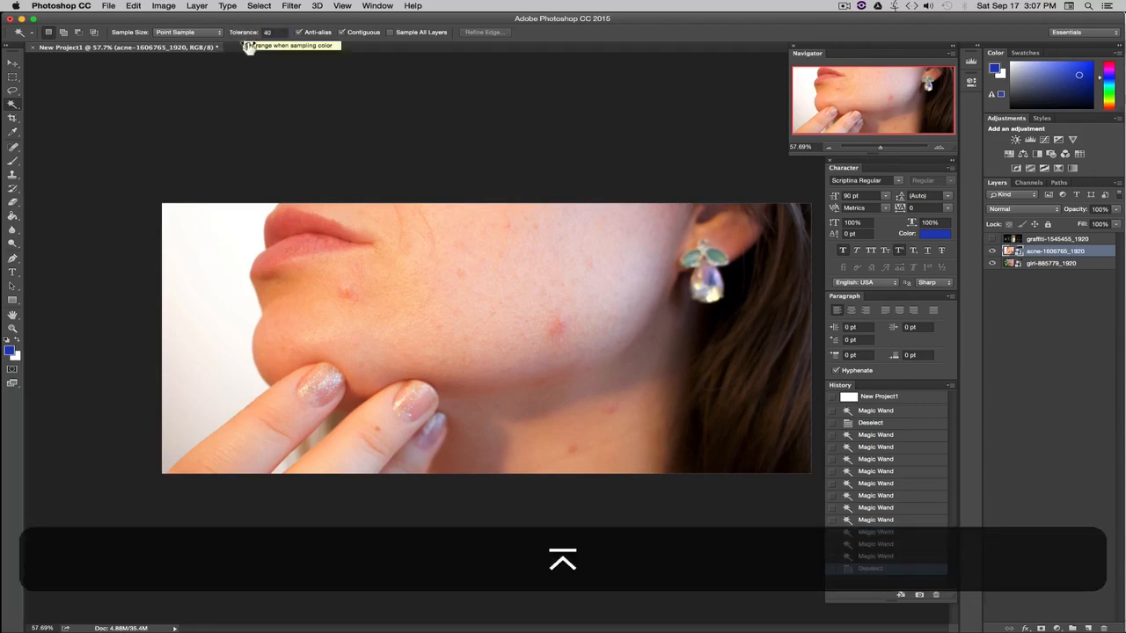
{"action": "left_click", "coordinate": [205, 270]}
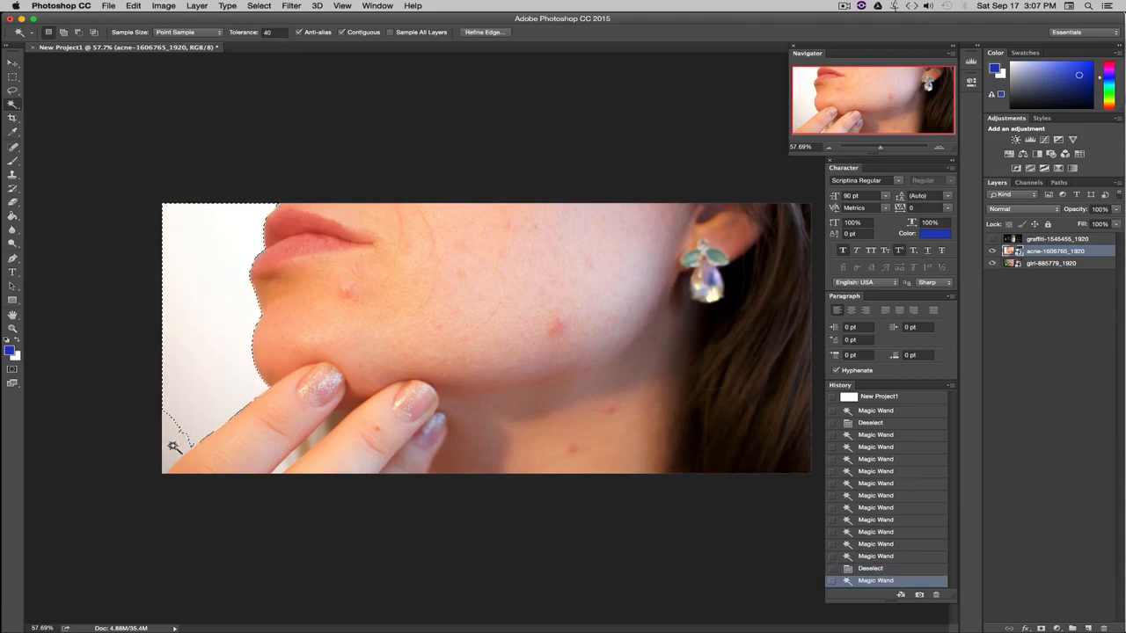
{"action": "left_click", "coordinate": [276, 33]}
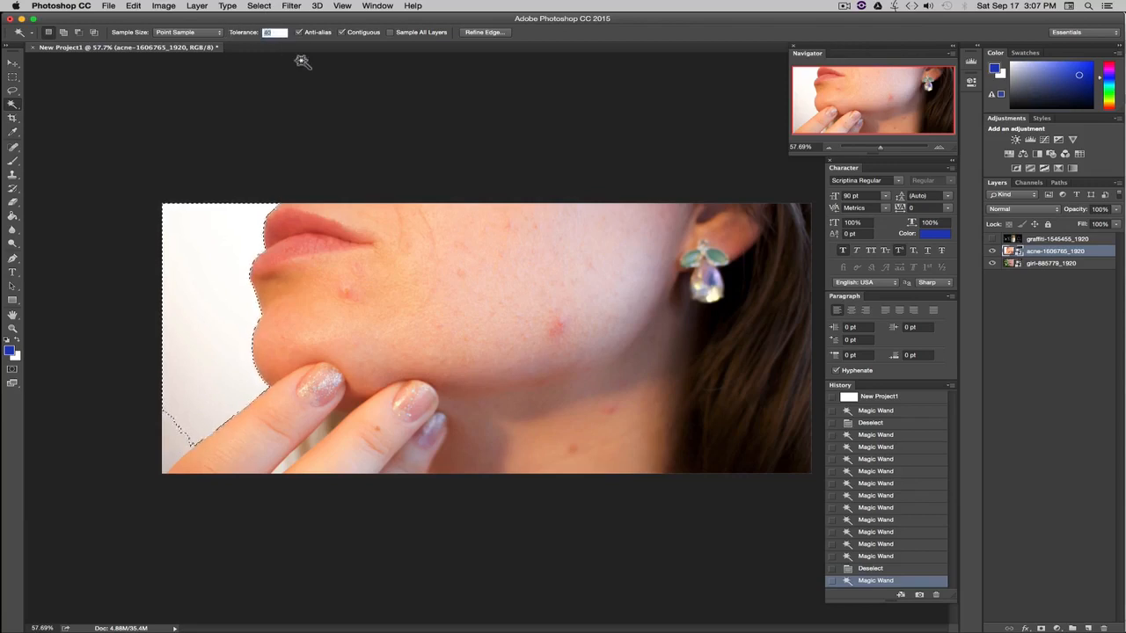
{"action": "type", "text": "50"}
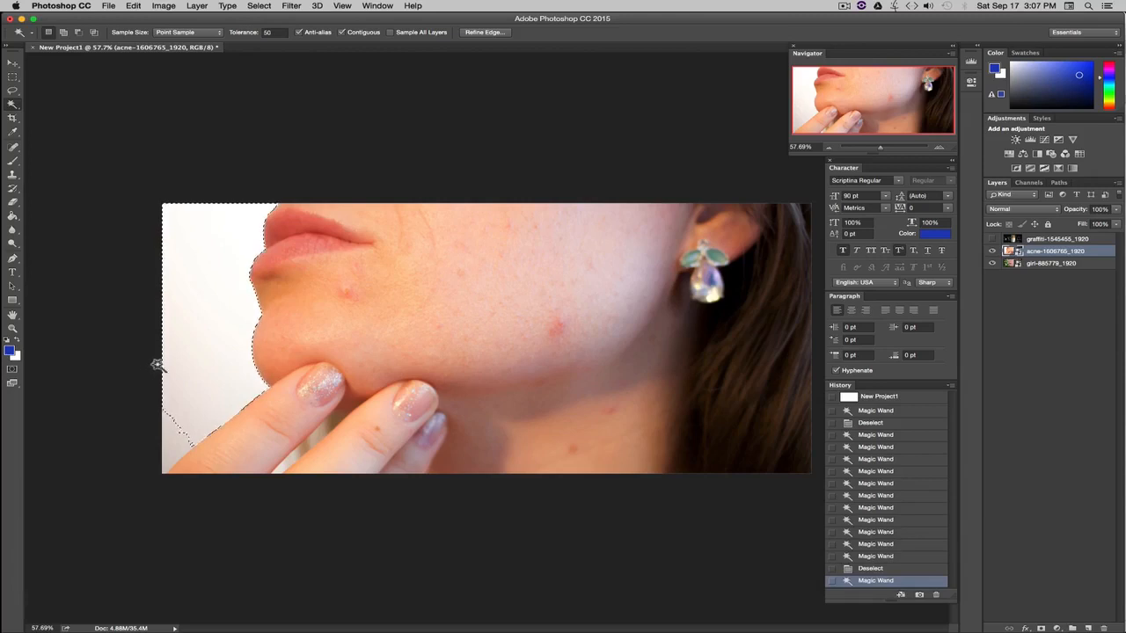
{"action": "left_click", "coordinate": [258, 6]}
{"action": "left_click", "coordinate": [282, 35]}
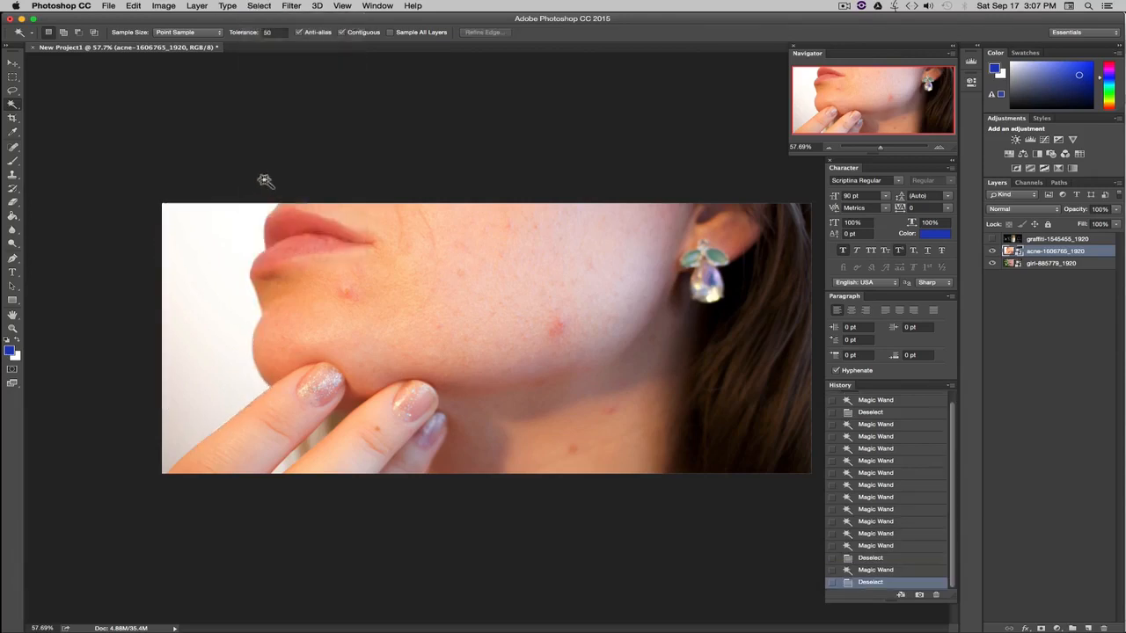
{"action": "left_click", "coordinate": [203, 277]}
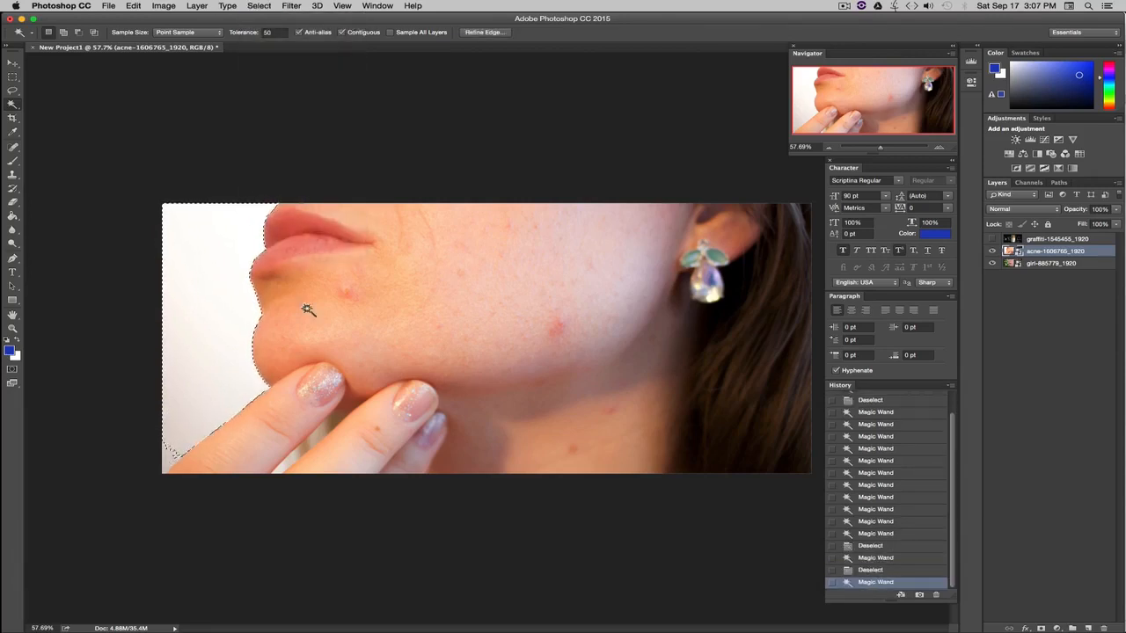
Reselect the white background at tolerance 60 and delete it, triggering the smart-object alert.
{"action": "left_click", "coordinate": [282, 33]}
{"action": "type", "text": "60"}
{"action": "key", "text": "Return"}
{"action": "left_click", "coordinate": [258, 6]}
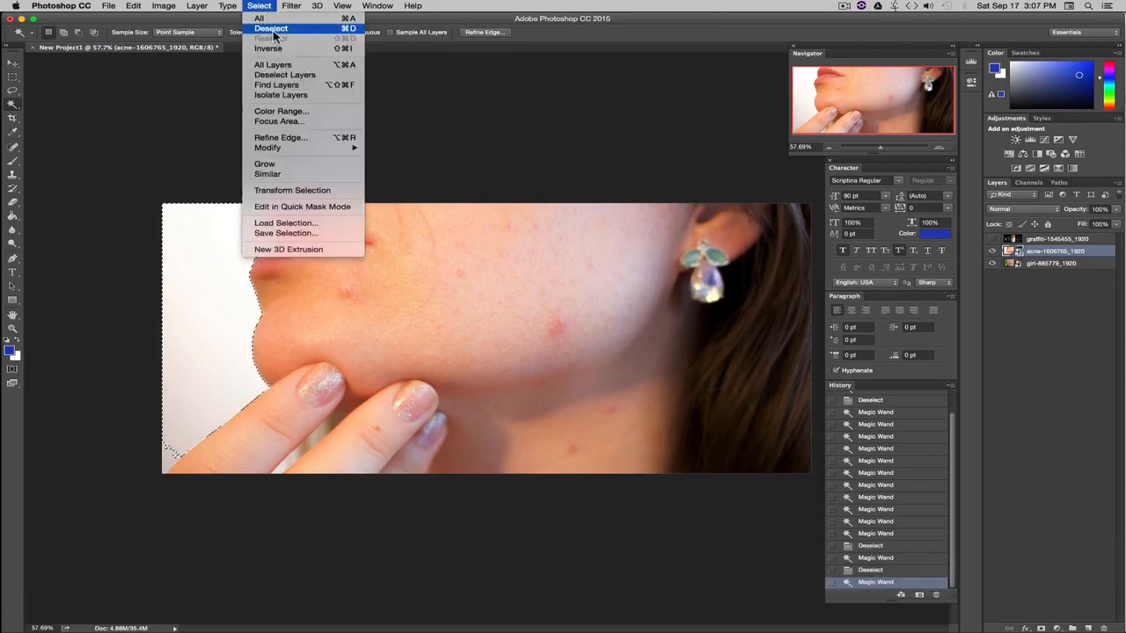
{"action": "left_click", "coordinate": [279, 34]}
{"action": "left_click", "coordinate": [205, 327]}
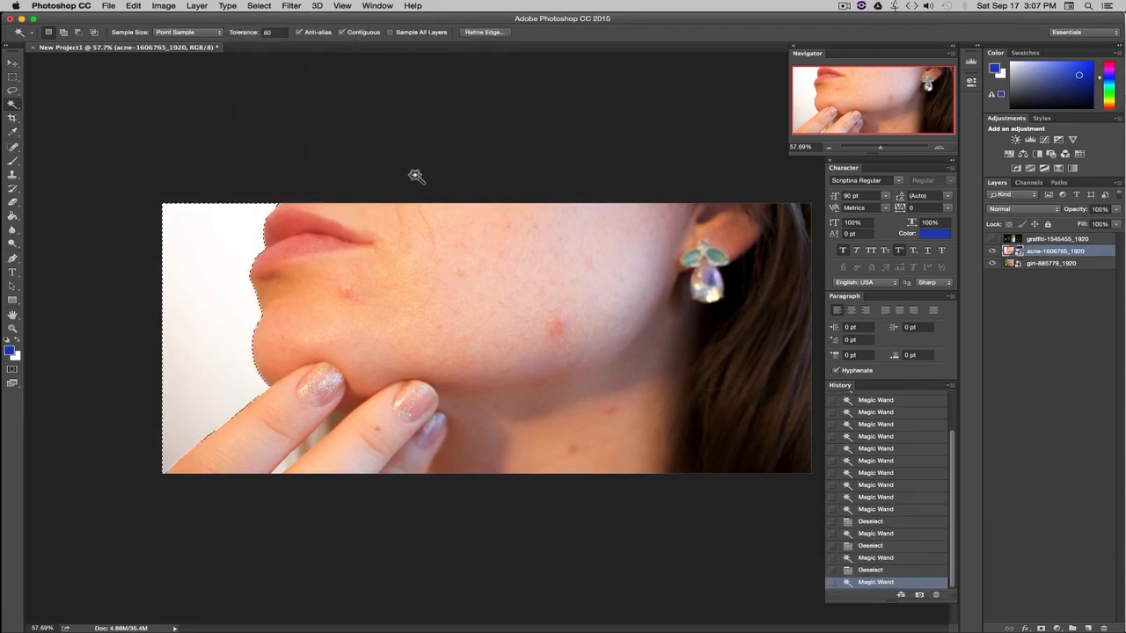
{"action": "key", "text": "BackSpace"}
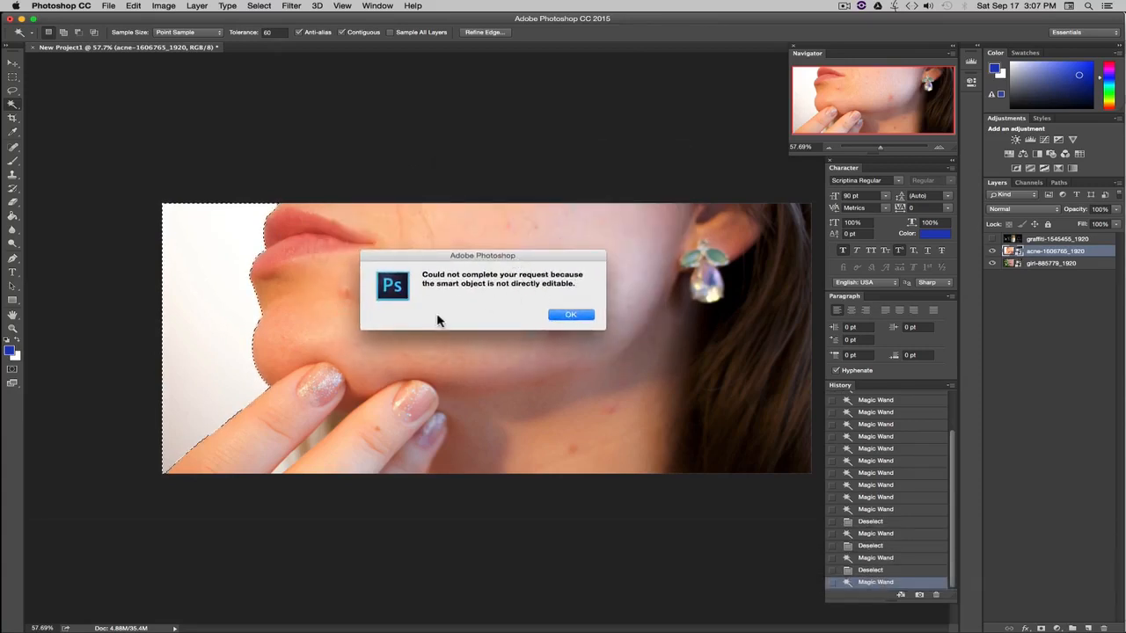
Dismiss the smart-object error and rasterize the acne-1606765_1920 layer.
{"action": "left_click", "coordinate": [565, 317]}
{"action": "right_click", "coordinate": [1080, 253]}
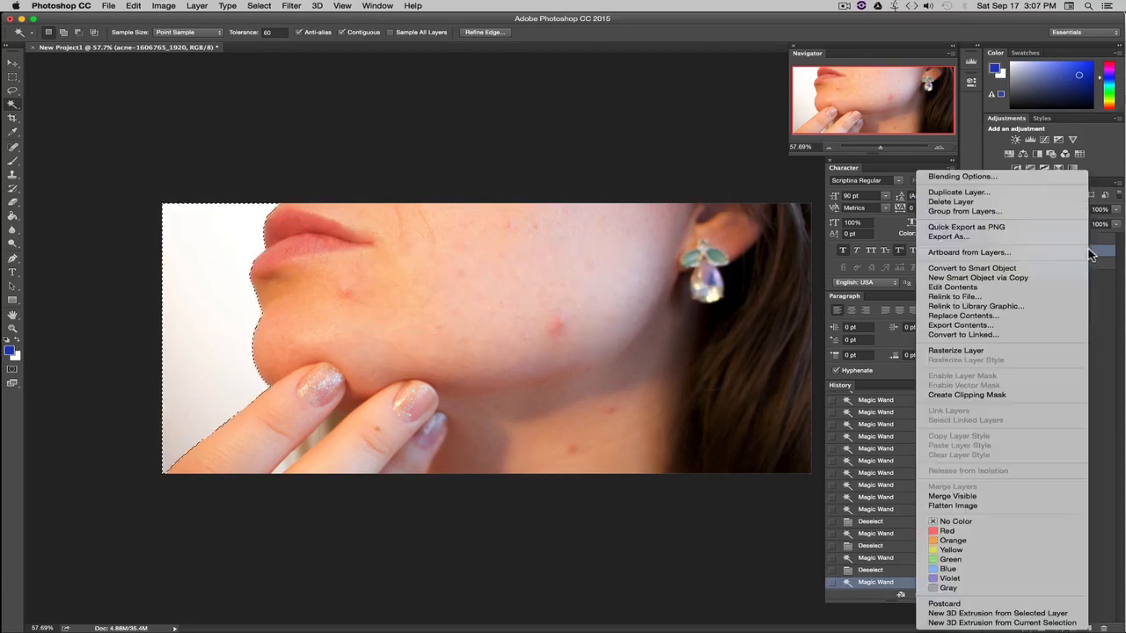
{"action": "left_click", "coordinate": [957, 353]}
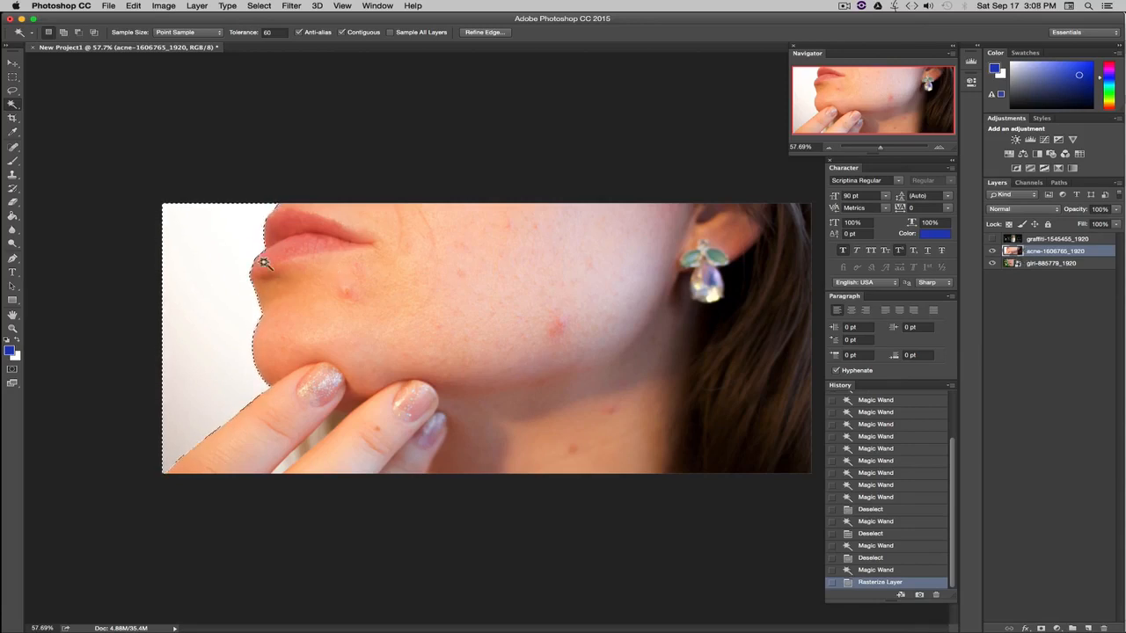
Delete the white background to reveal the foliage, deselect, then revert to before the deletion.
{"action": "key", "text": "BackSpace"}
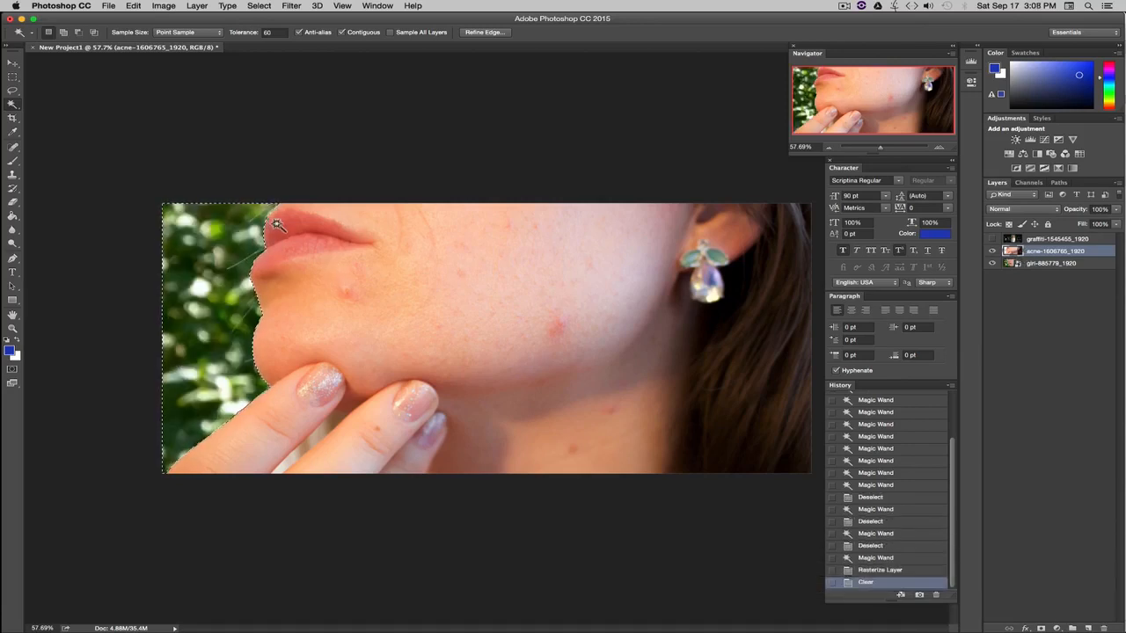
{"action": "key", "text": "super+d"}
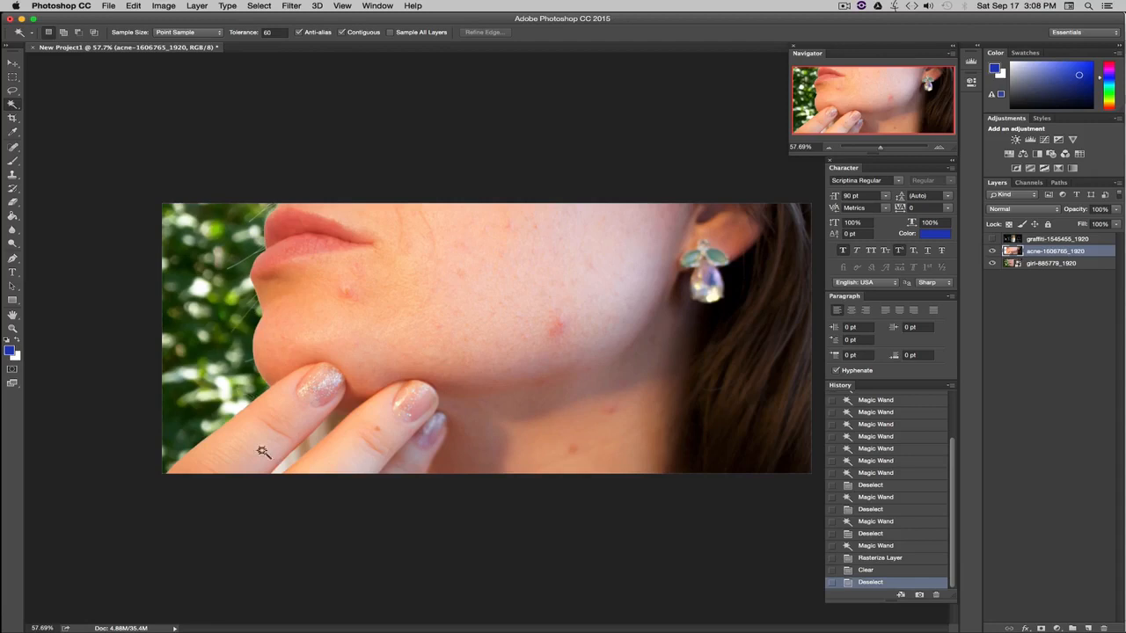
{"action": "left_click", "coordinate": [873, 570]}
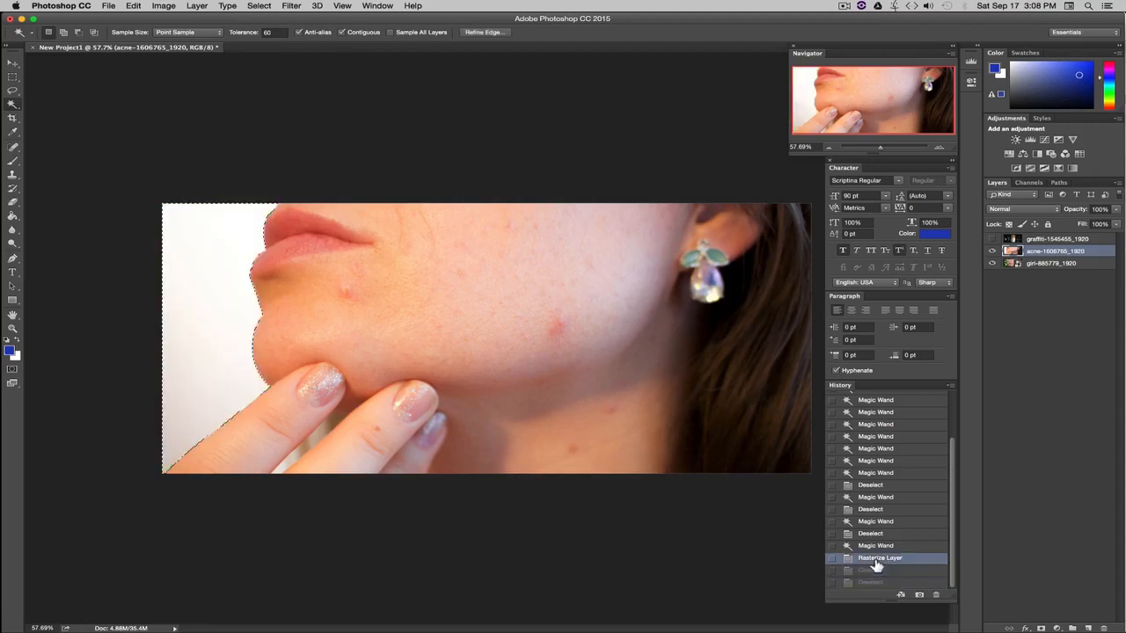
Deselect, set tolerance to 15, and select the upper lip including its left edge.
{"action": "key", "text": "super+d"}
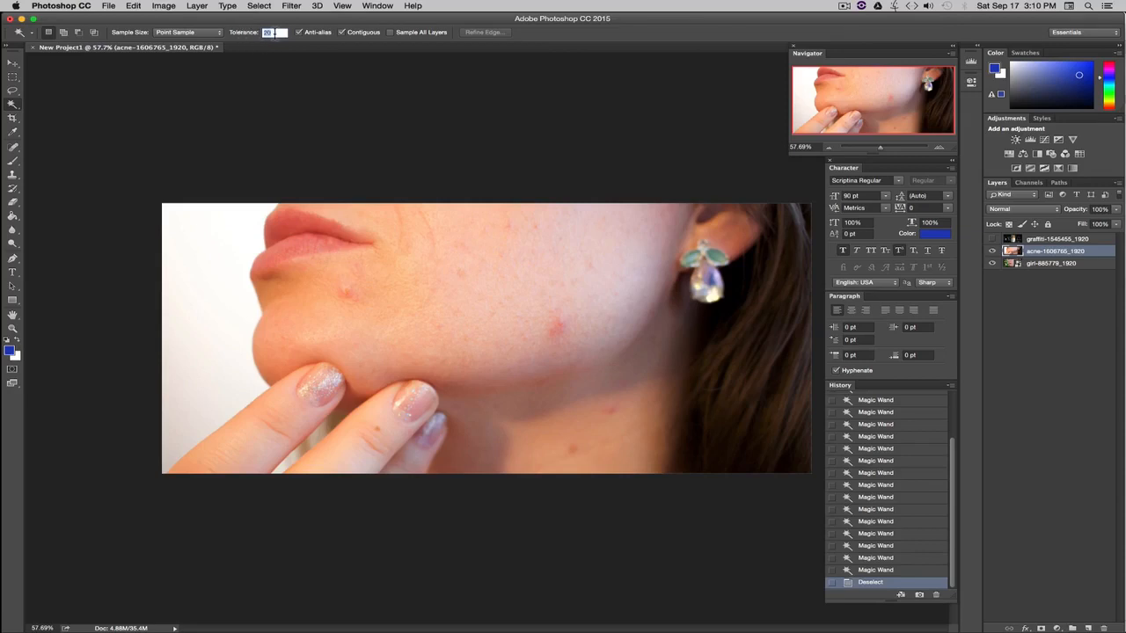
{"action": "type", "text": "15"}
{"action": "key", "text": "Return"}
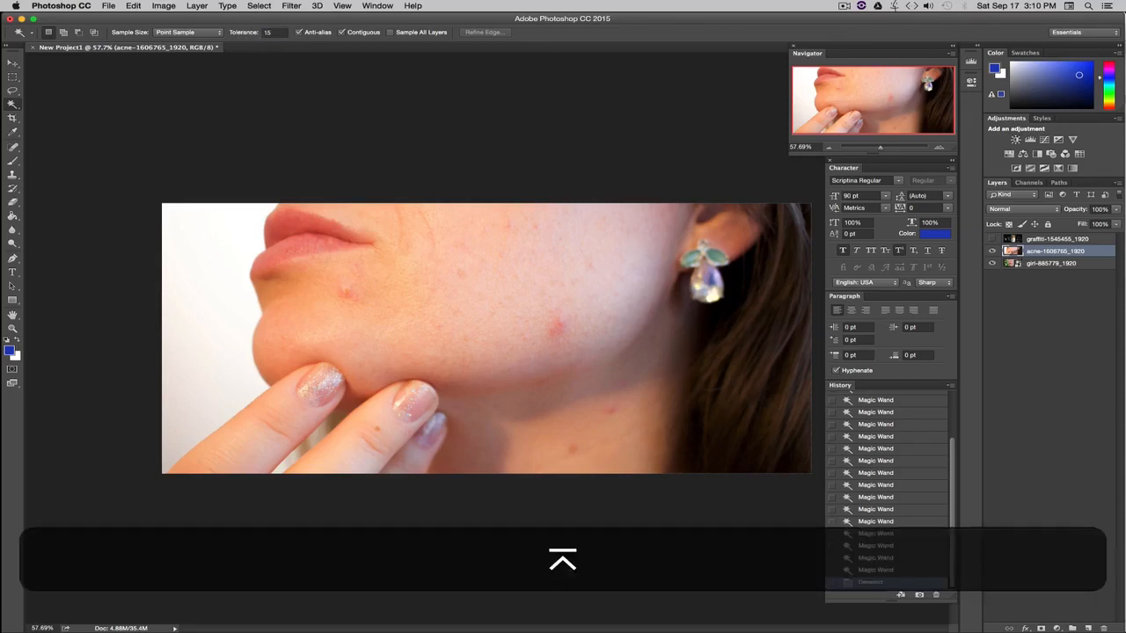
{"action": "left_click", "coordinate": [300, 224]}
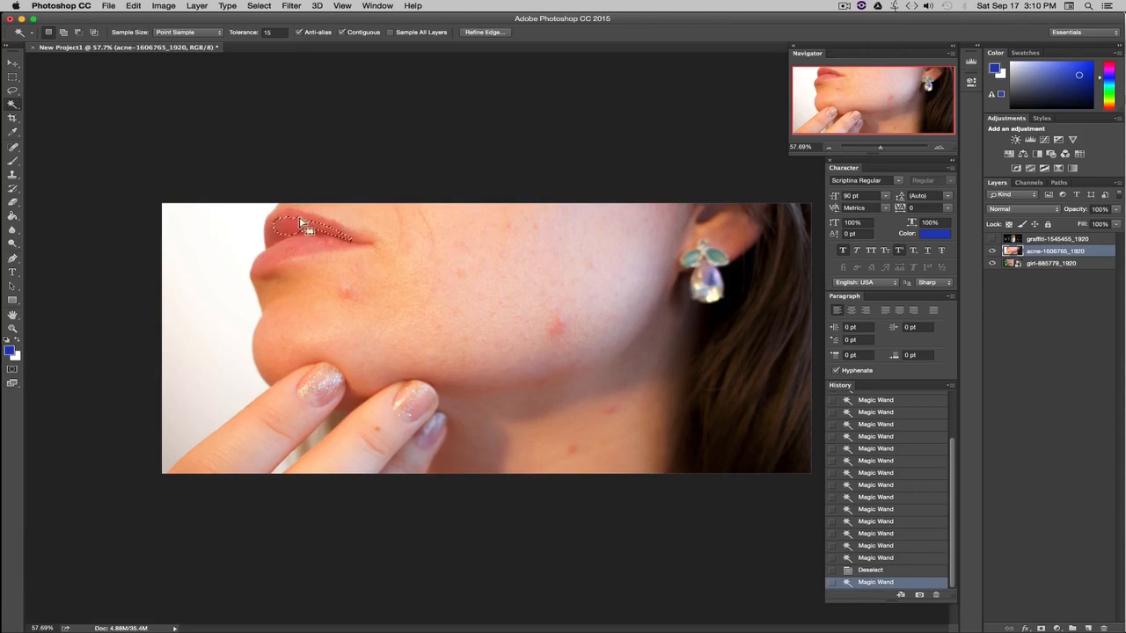
{"action": "key", "text": "shift"}
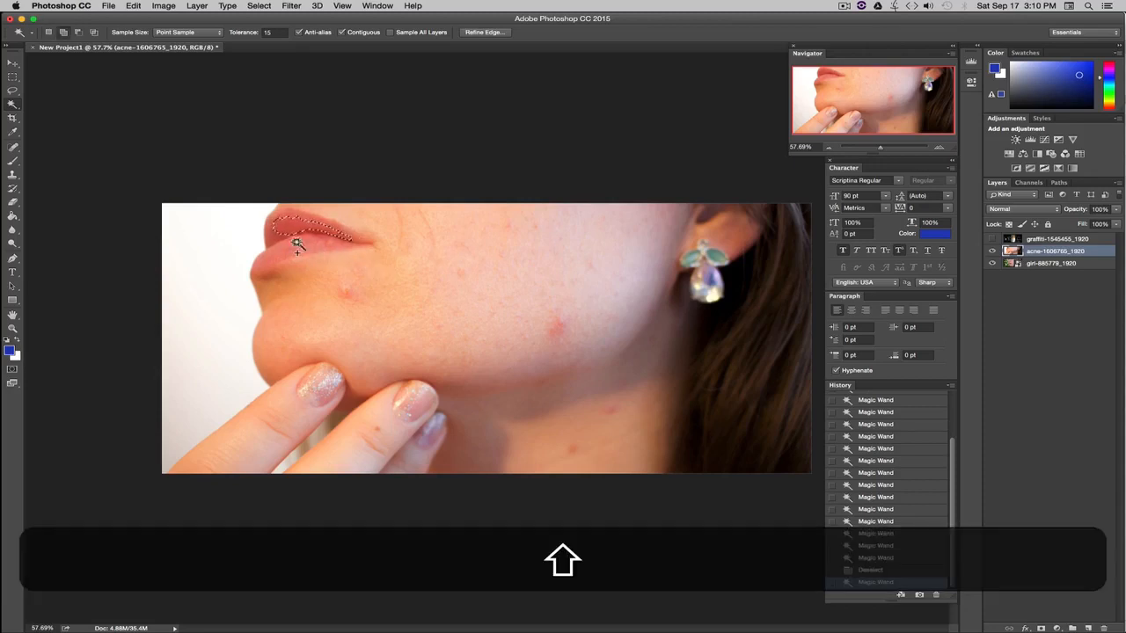
{"action": "left_click", "coordinate": [272, 235], "text": "shift"}
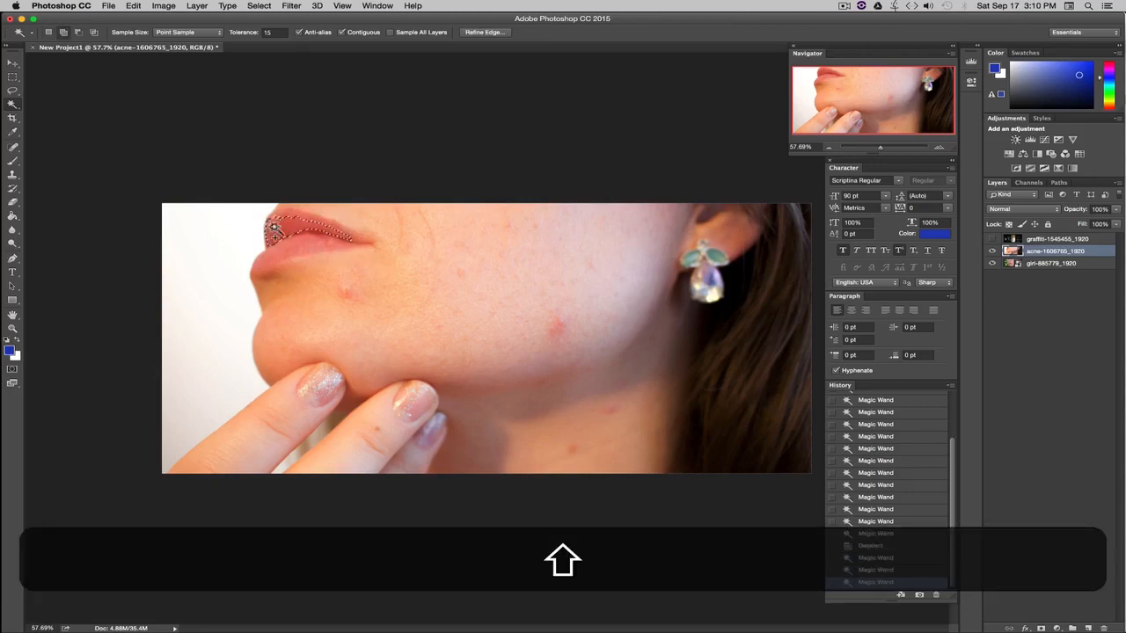
Add the lower lip and fill the small holes in the lip selection.
{"action": "left_click", "coordinate": [319, 249], "text": "shift"}
{"action": "left_click", "coordinate": [310, 234], "text": "shift"}
{"action": "left_click", "coordinate": [291, 245], "text": "shift"}
{"action": "left_click", "coordinate": [302, 243], "text": "shift"}
{"action": "left_click", "coordinate": [309, 245], "text": "shift"}
{"action": "left_click", "coordinate": [318, 245], "text": "shift"}
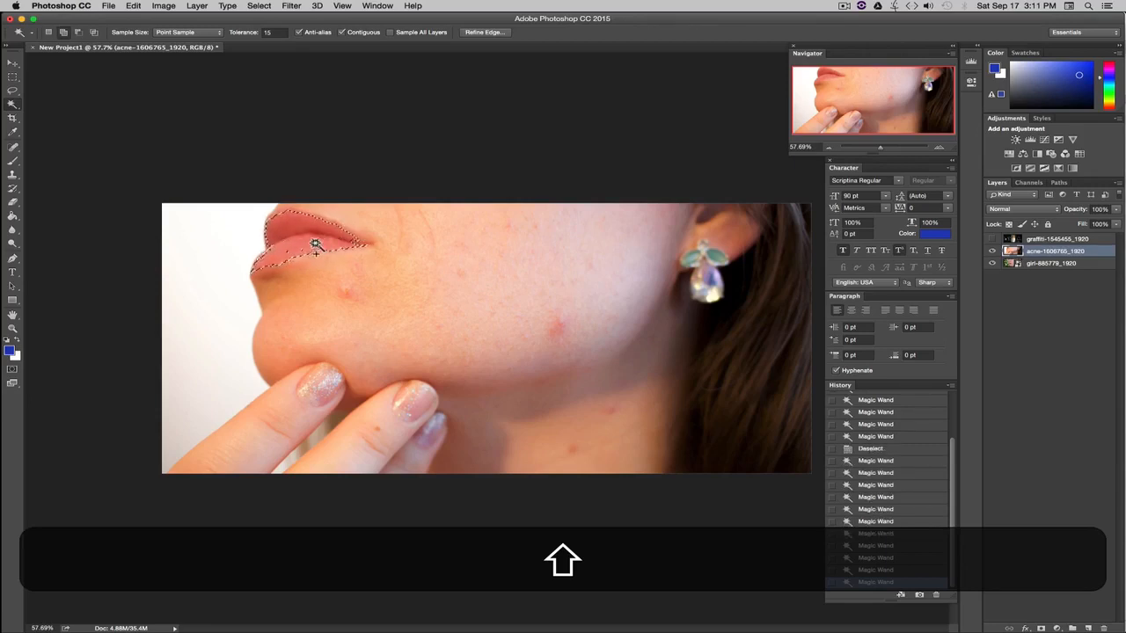
{"action": "left_click", "coordinate": [298, 251], "text": "shift"}
{"action": "left_click", "coordinate": [314, 255], "text": "shift"}
{"action": "left_click", "coordinate": [322, 249], "text": "shift"}
Extend the selection at the left lip corner and along the upper lip edge.
{"action": "left_click", "coordinate": [264, 266], "text": "shift"}
{"action": "left_click", "coordinate": [270, 249], "text": "shift"}
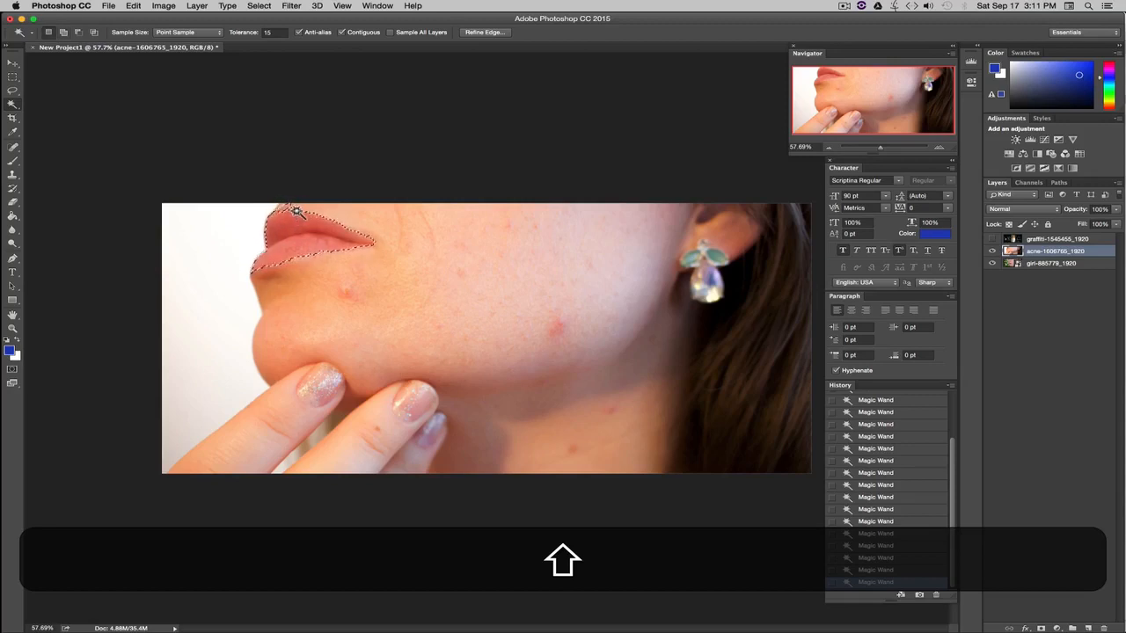
{"action": "key", "text": "alt"}
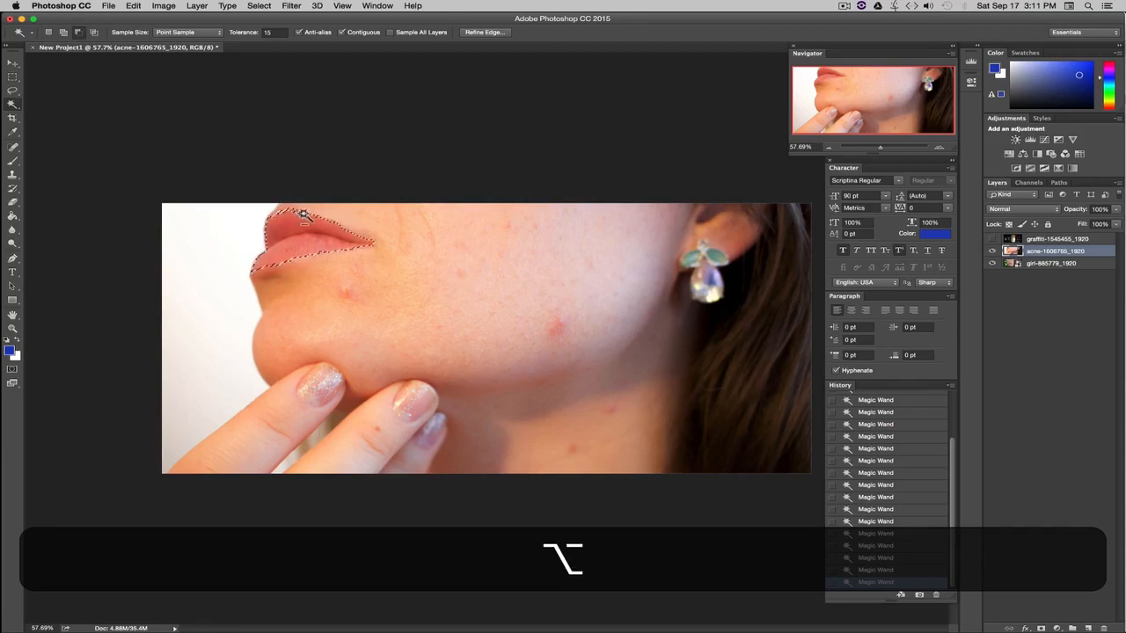
{"action": "key", "text": "alt+shift"}
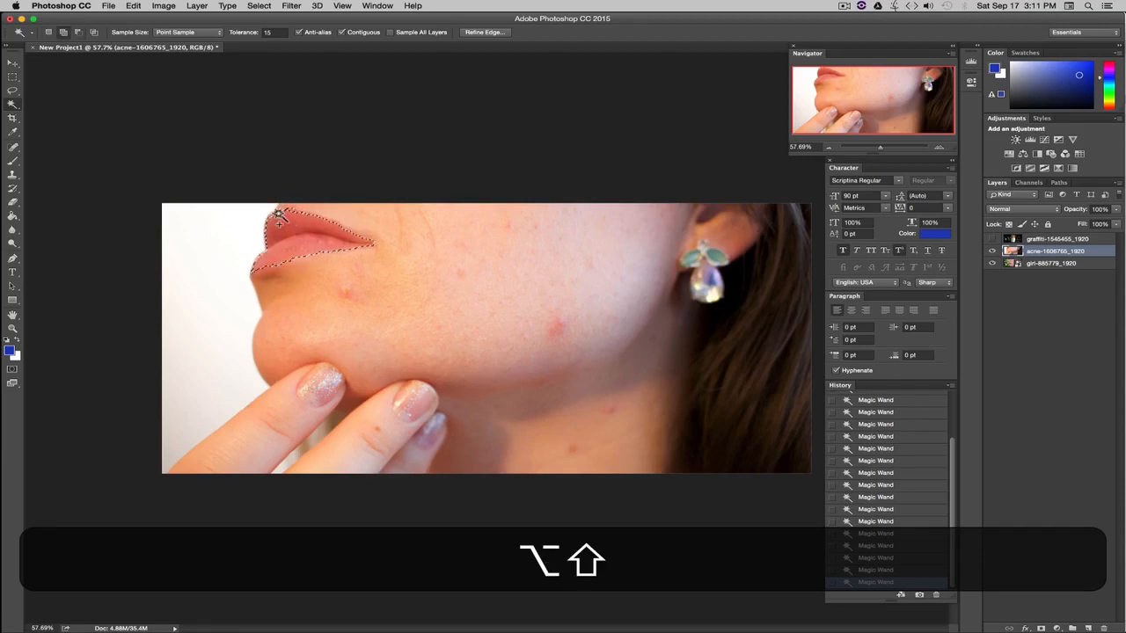
{"action": "left_click", "coordinate": [287, 215], "text": "shift"}
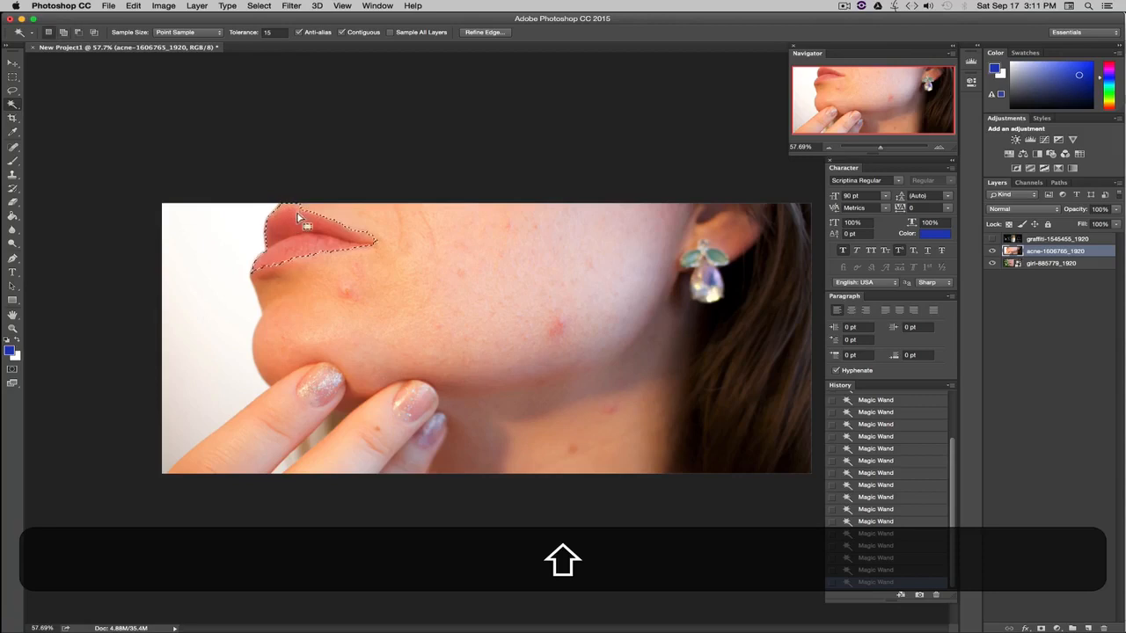
{"action": "key", "text": "alt+shift"}
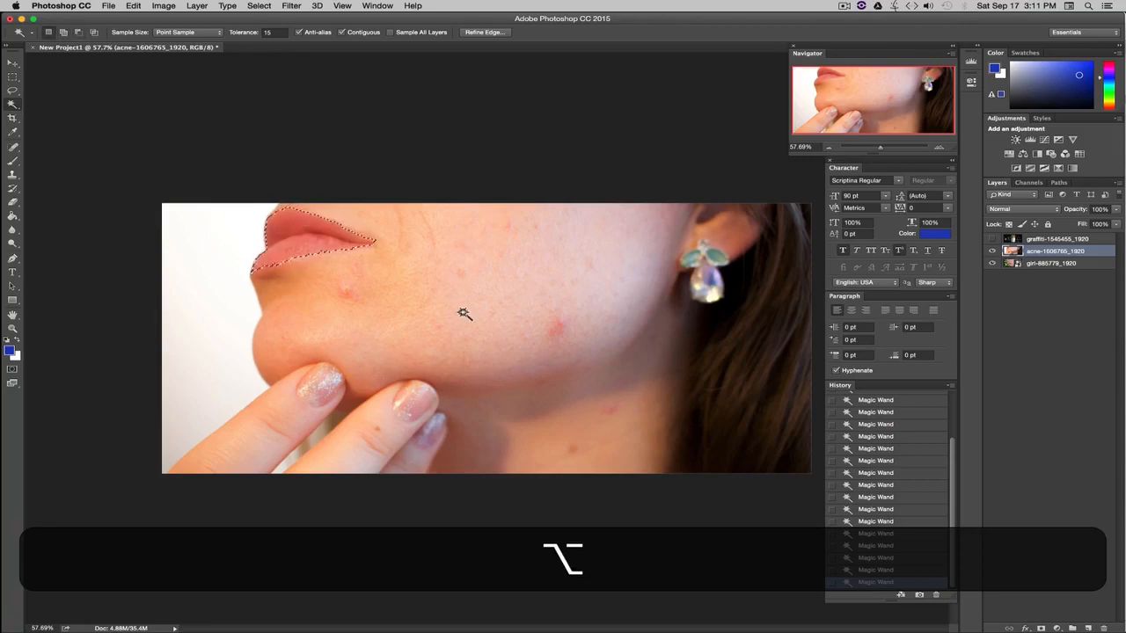